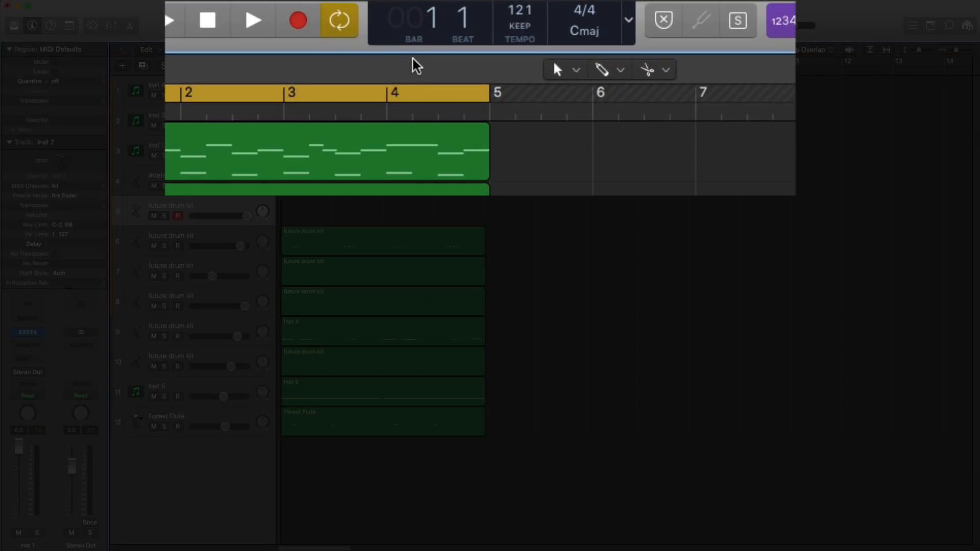
- Turn on Note Repeat for the future drum kit track 5 and set its rate to 1/8 Note
{"action": "left_click_drag", "start_coordinate": [415, 56], "coordinate": [418, 118]}
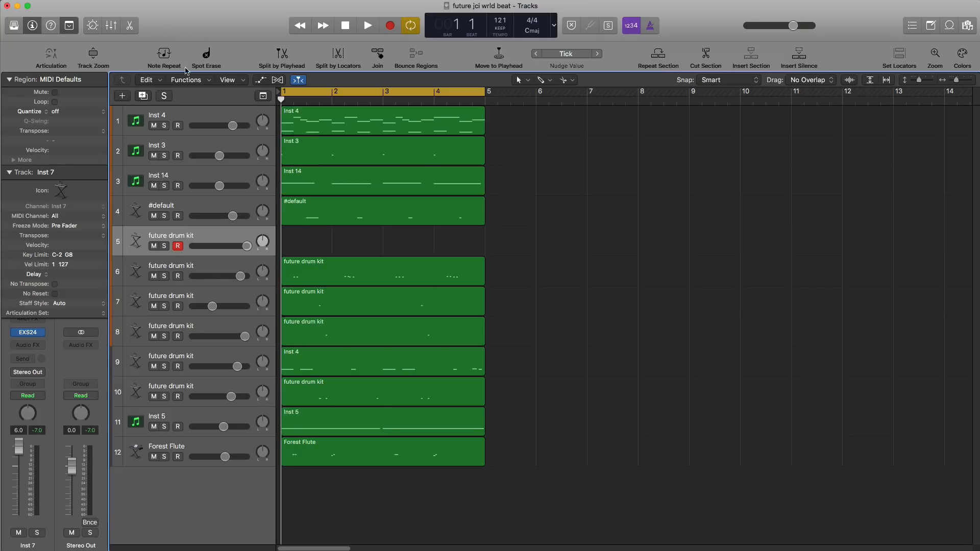
{"action": "left_click", "coordinate": [163, 53]}
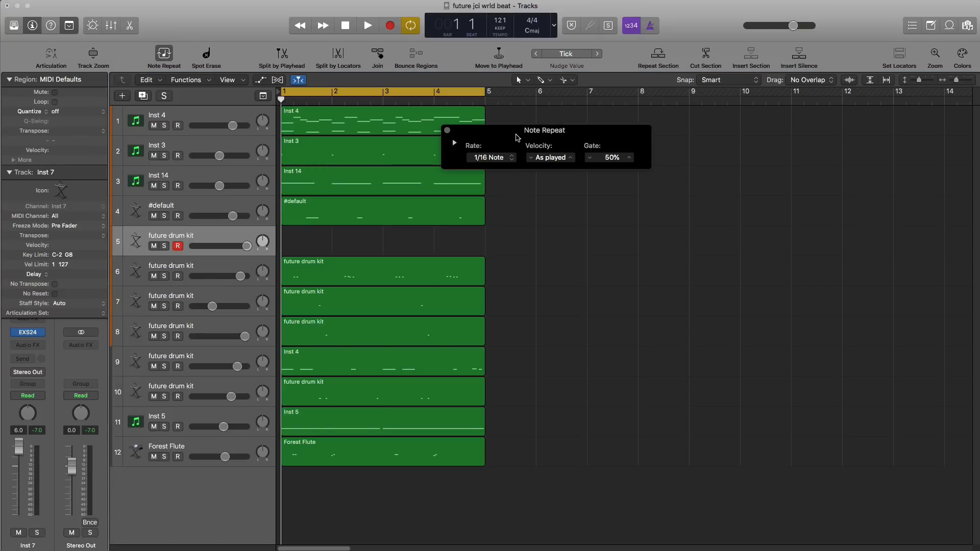
{"action": "left_click_drag", "start_coordinate": [515, 134], "coordinate": [495, 129]}
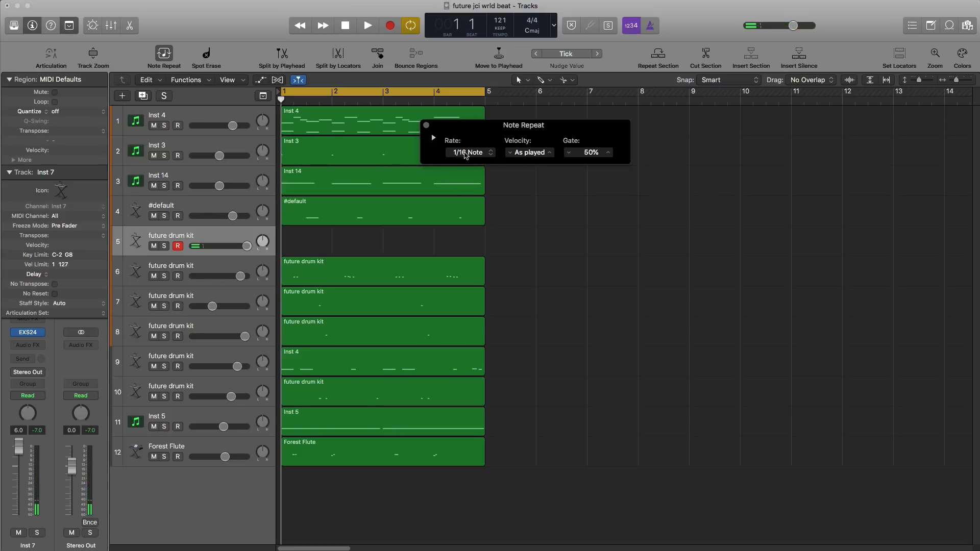
{"action": "left_click", "coordinate": [477, 153]}
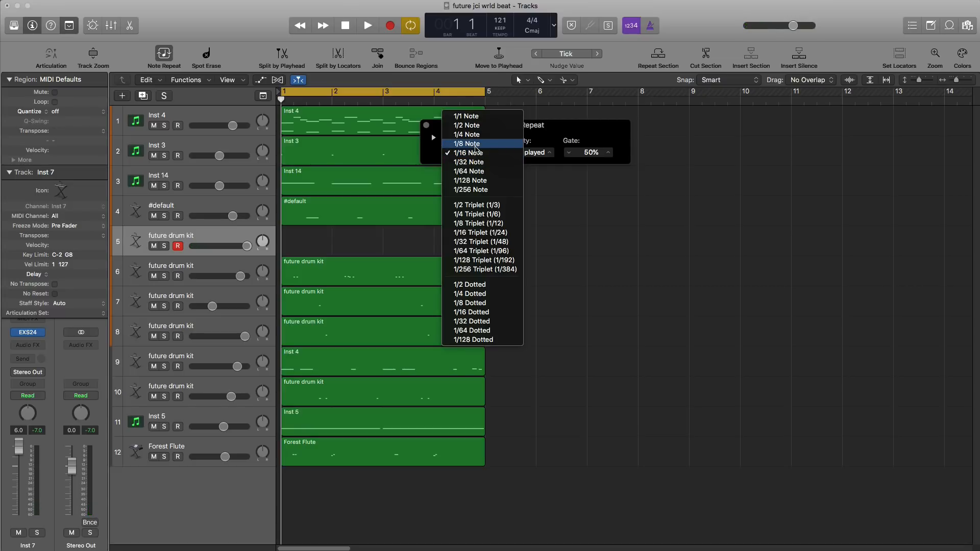
{"action": "left_click", "coordinate": [476, 145]}
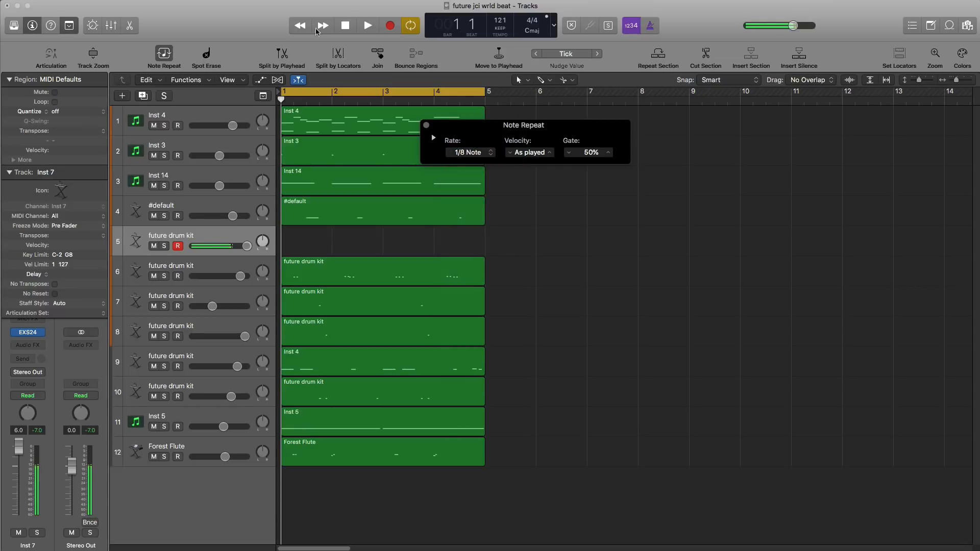
- Show the on-screen keyboard, enlarge it and place it below the Note Repeat window
{"action": "left_click", "coordinate": [288, 1]}
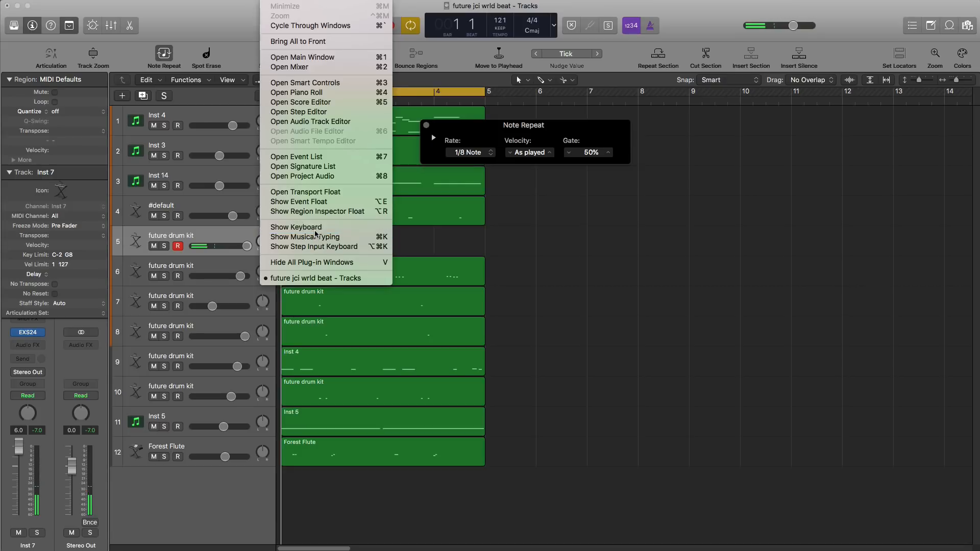
{"action": "left_click", "coordinate": [315, 230]}
{"action": "left_click_drag", "start_coordinate": [733, 329], "coordinate": [851, 384]}
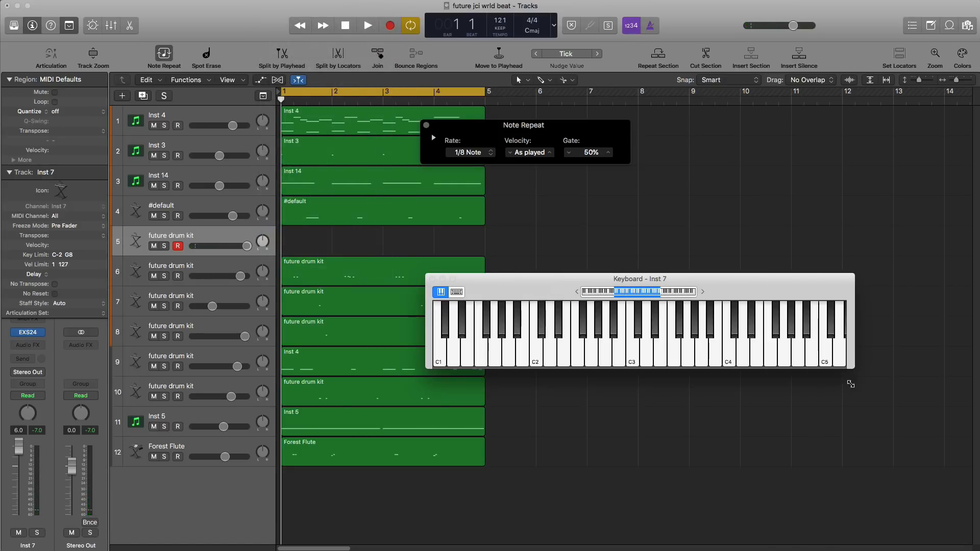
{"action": "left_click_drag", "start_coordinate": [791, 296], "coordinate": [693, 300]}
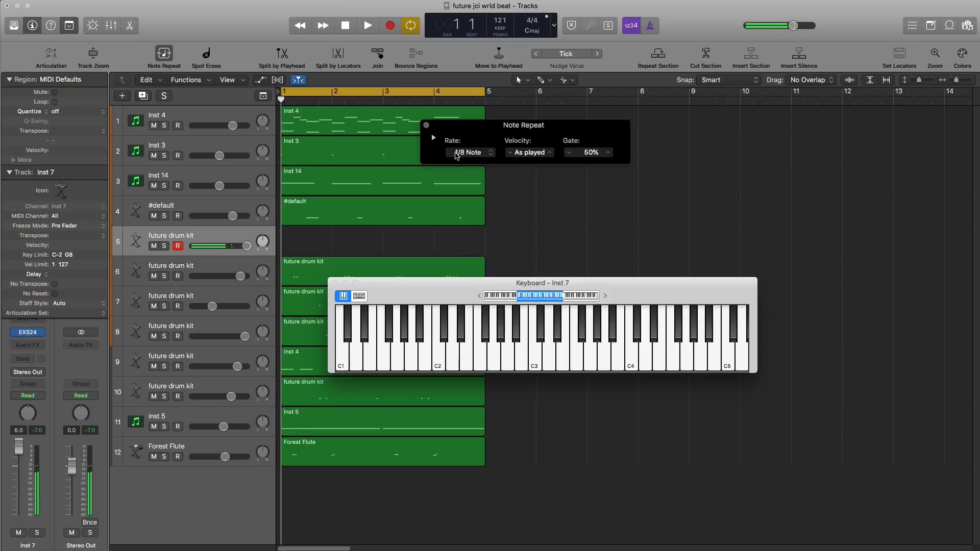
- Try the 1/16 Note repeat rate and return the rate to 1/8 Note
{"action": "left_click", "coordinate": [461, 153]}
{"action": "left_click", "coordinate": [466, 165]}
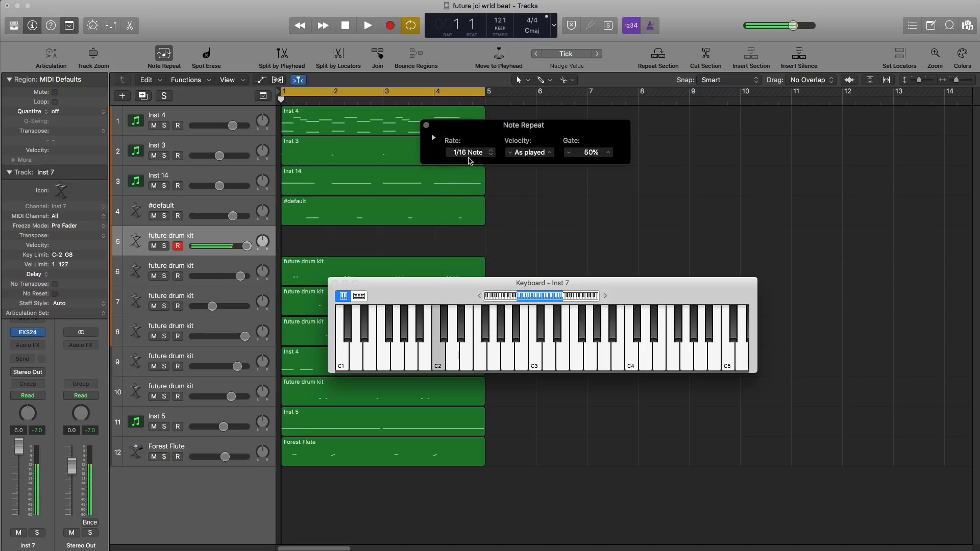
{"action": "left_click", "coordinate": [468, 154]}
{"action": "left_click", "coordinate": [469, 147]}
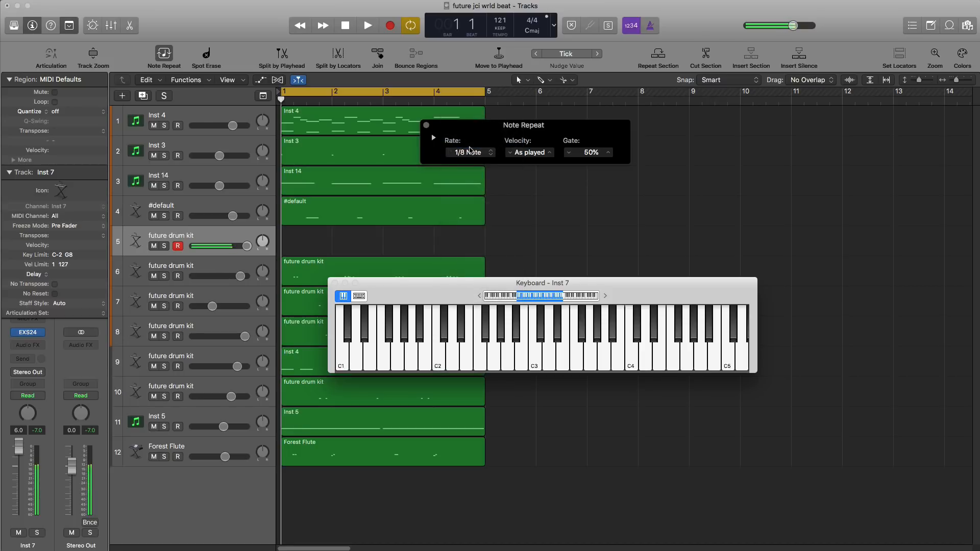
- Record a test take of repeated C2 notes on track 5, examine it in the Piano Roll and delete the region
{"action": "key", "text": "r"}
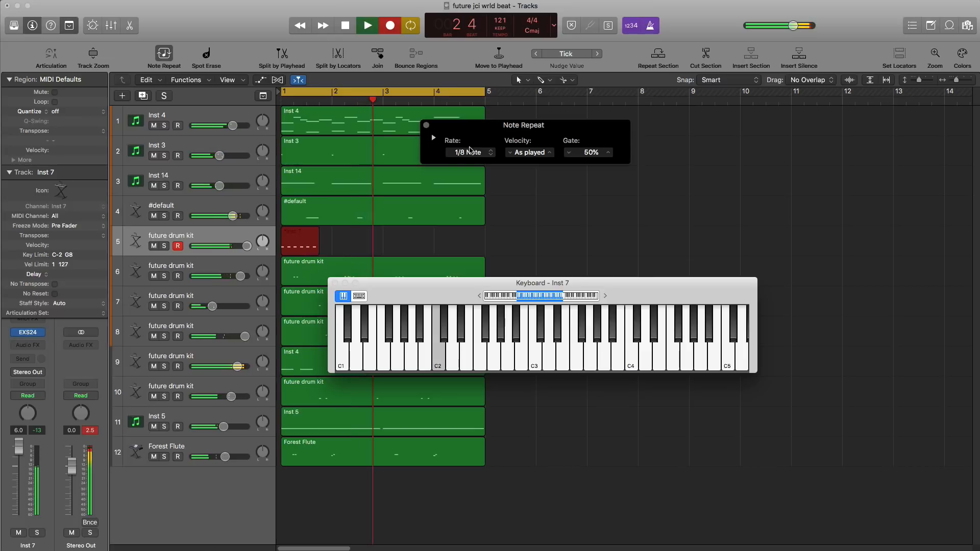
{"action": "key", "text": "space"}
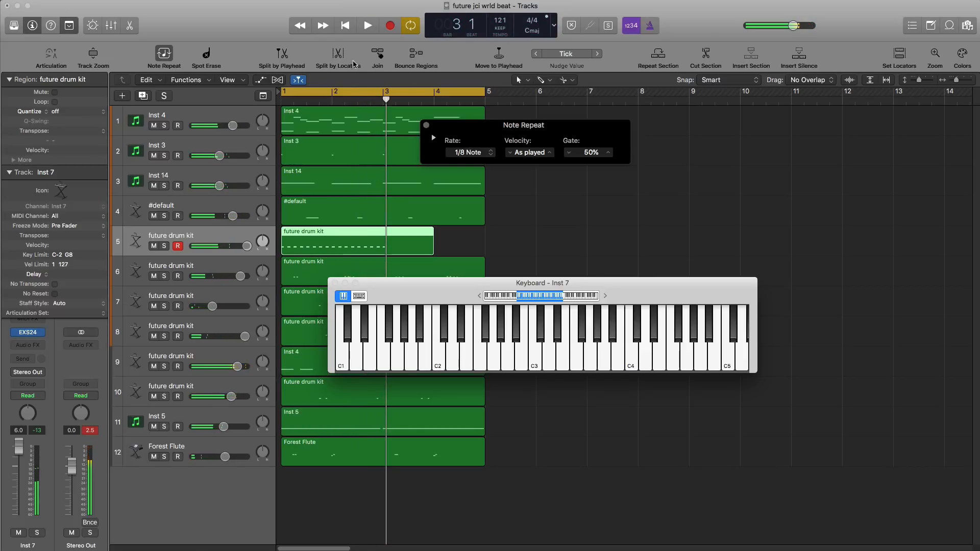
{"action": "left_click", "coordinate": [369, 239]}
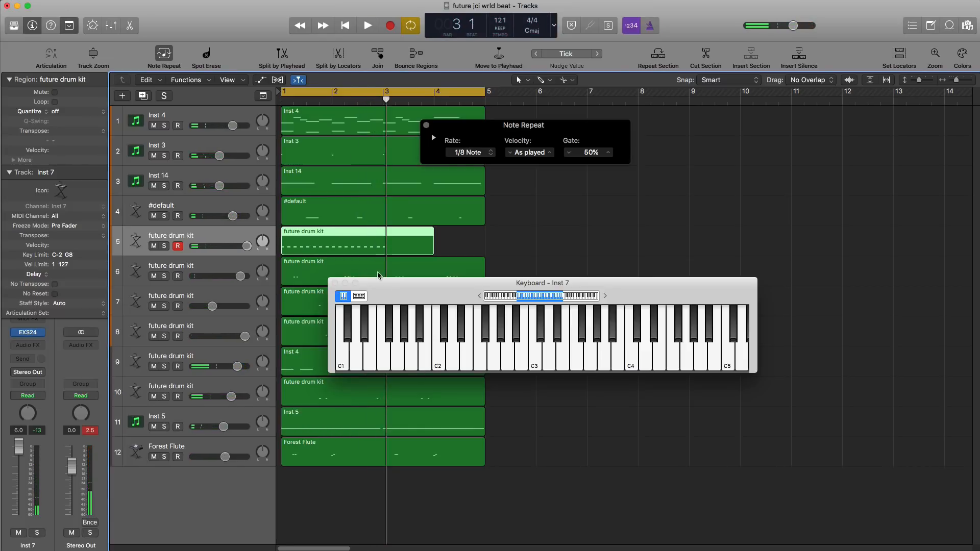
{"action": "double_click", "coordinate": [368, 246]}
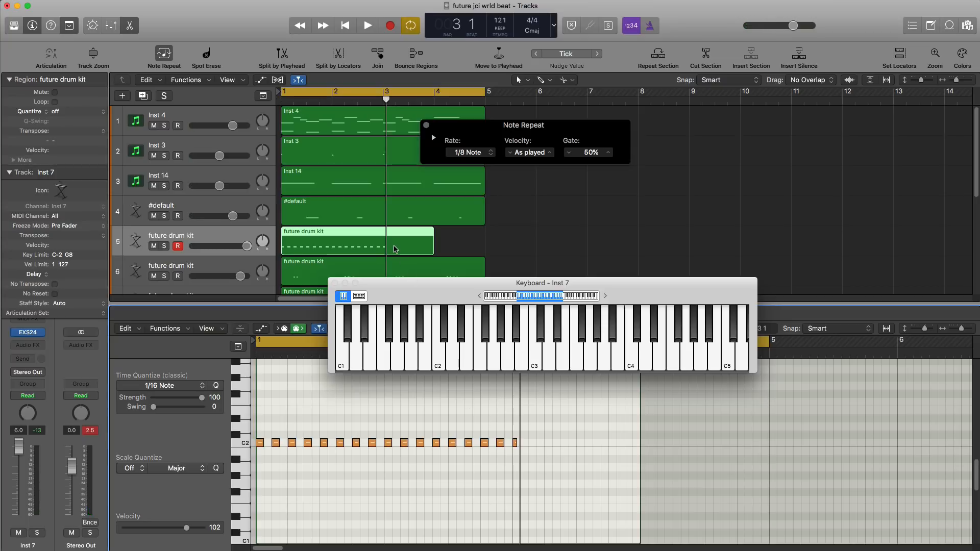
{"action": "key", "text": "Delete"}
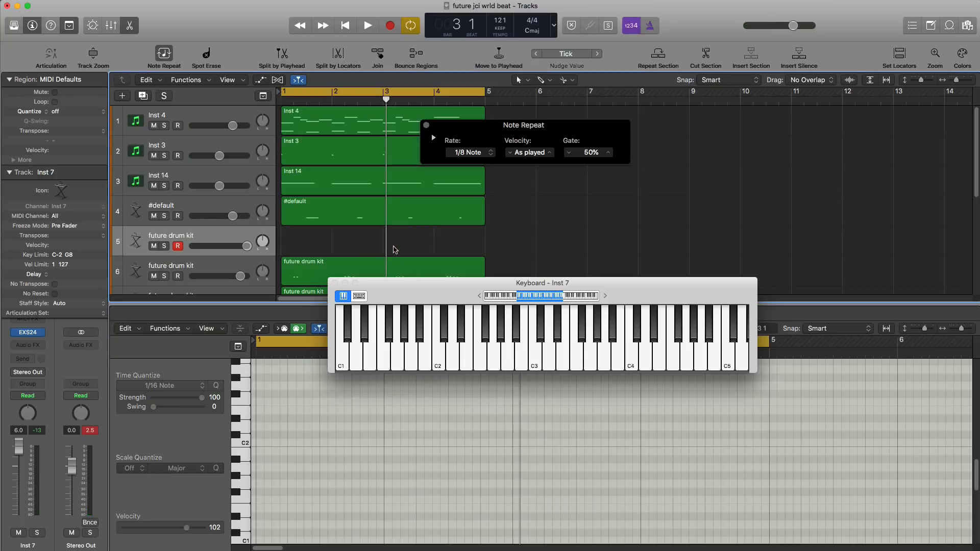
- Expand the Note Repeat settings and assign the rate to the Modulation Wheel, keeping the maximum at 1/32 Note
{"action": "left_click", "coordinate": [433, 139]}
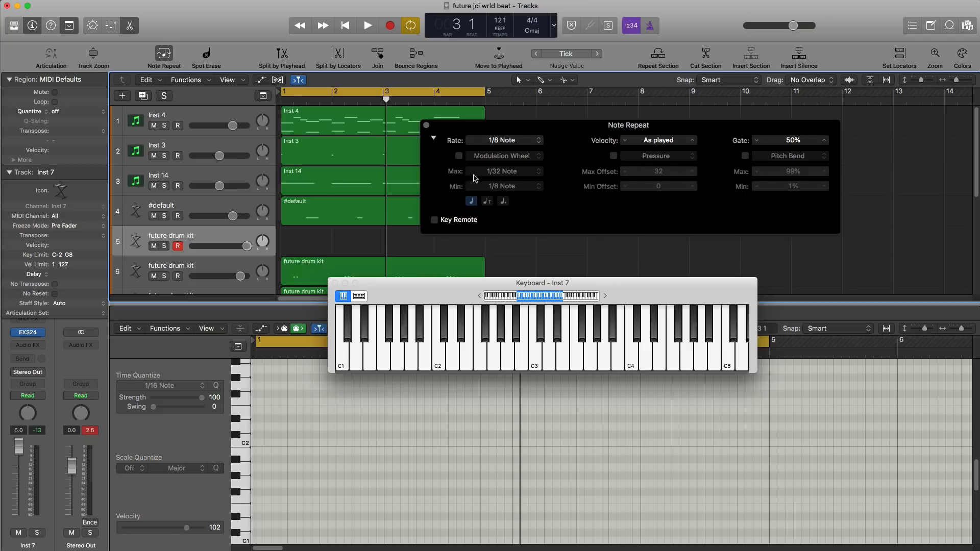
{"action": "left_click", "coordinate": [459, 156]}
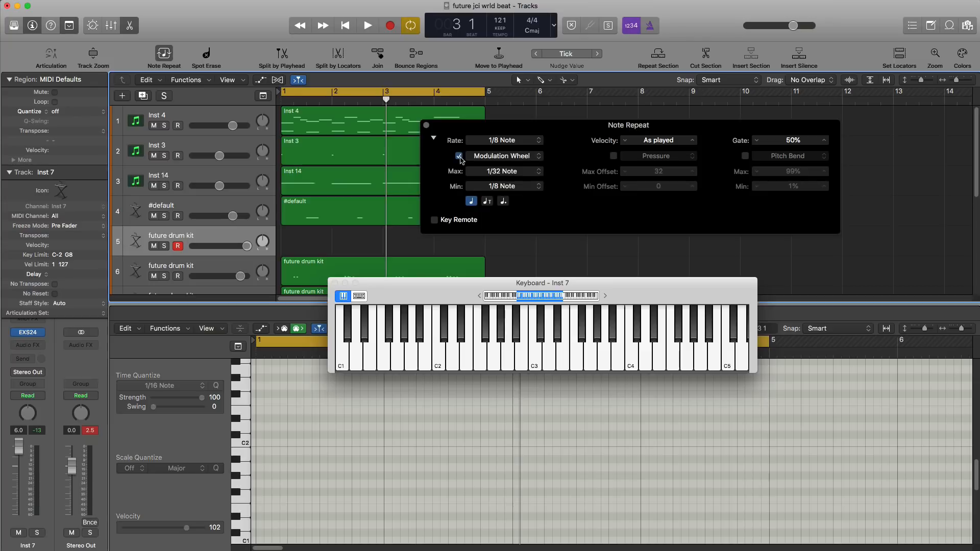
{"action": "left_click", "coordinate": [496, 156]}
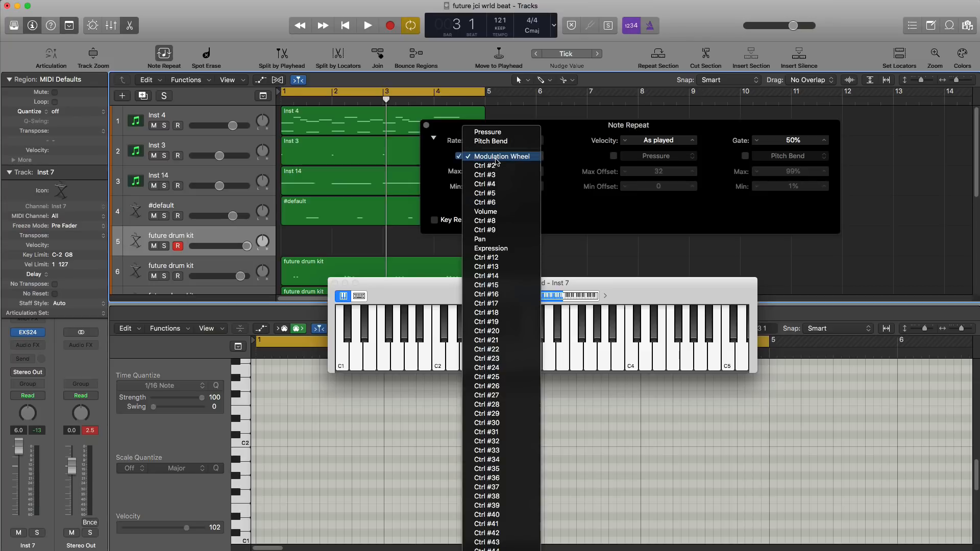
{"action": "left_click", "coordinate": [496, 160]}
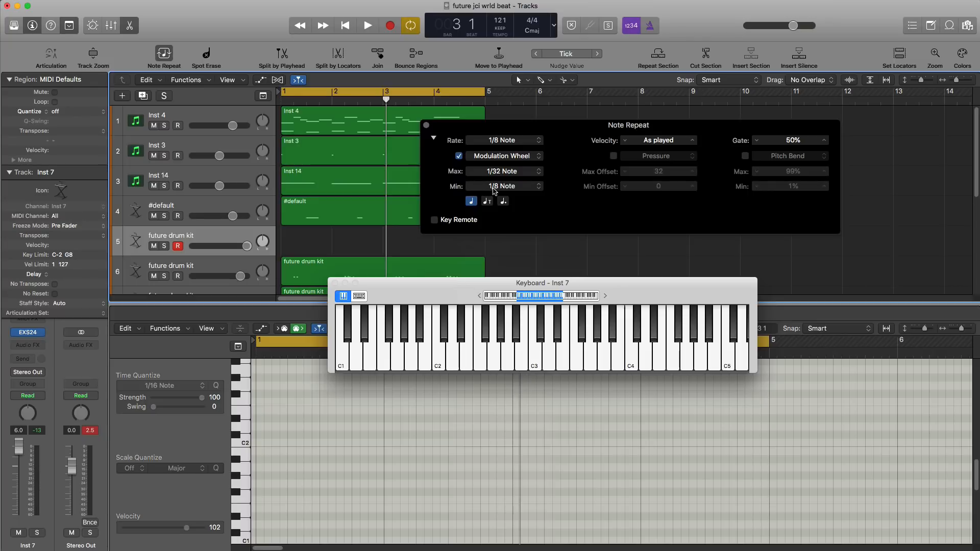
{"action": "left_click", "coordinate": [506, 175]}
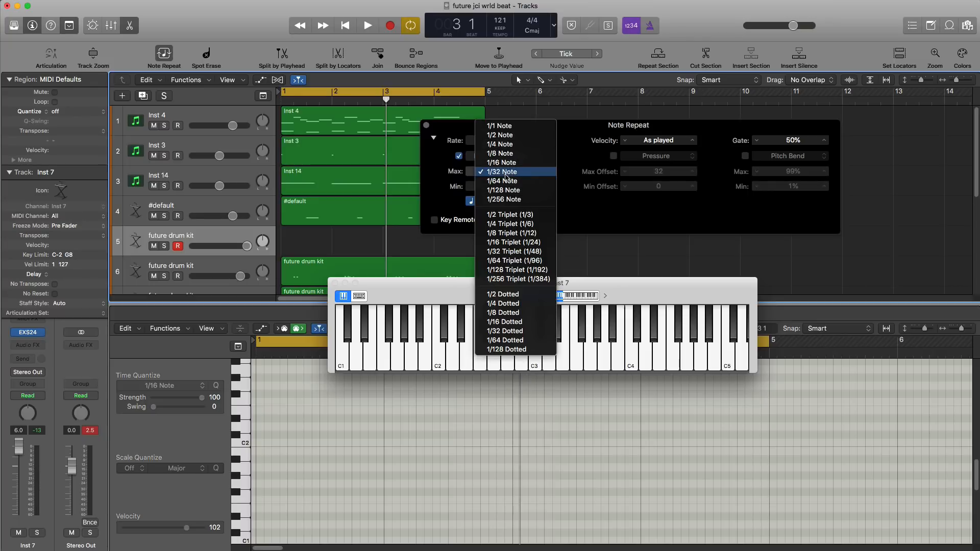
{"action": "left_click", "coordinate": [508, 173]}
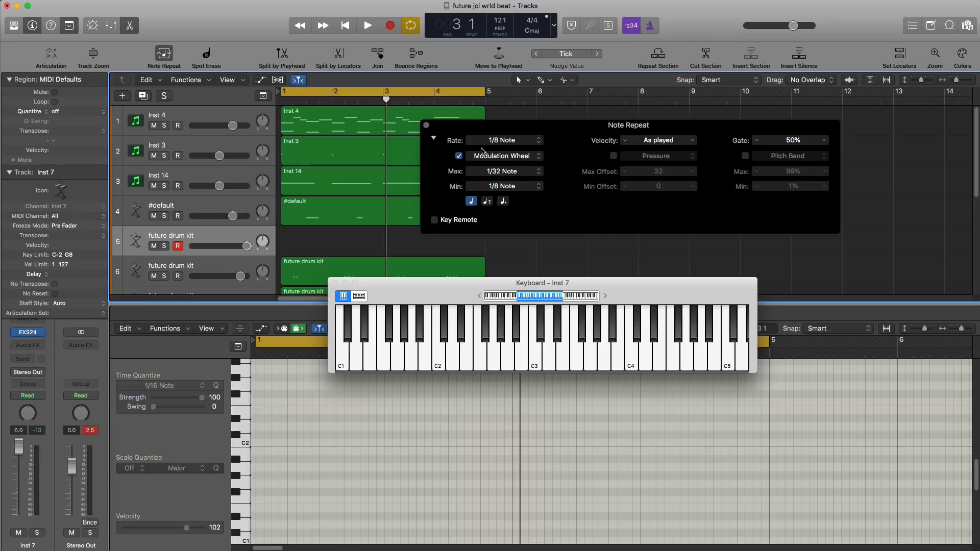
- Rehearse with the beat playing, and record repeated C2 notes on track 5 while varying the rate with the modulation wheel
{"action": "key", "text": "space"}
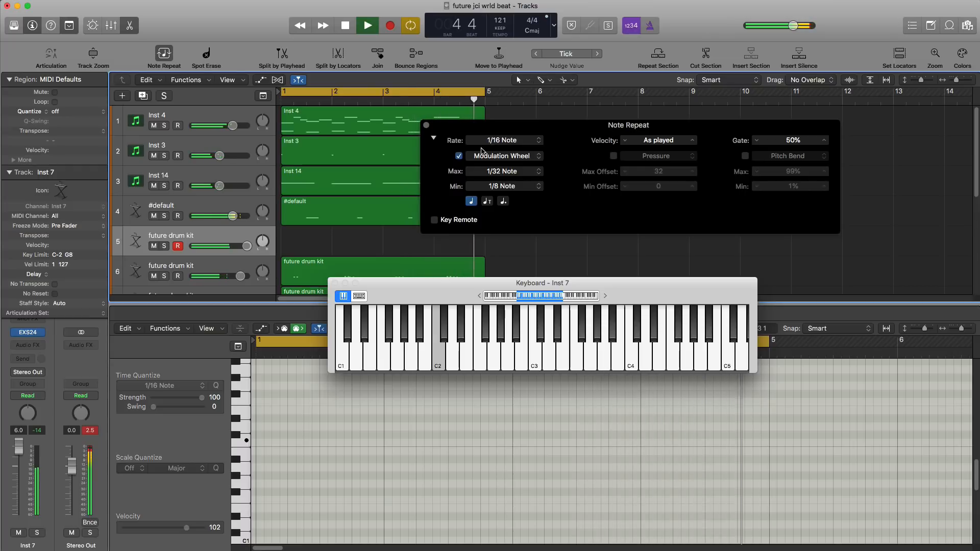
{"action": "key", "text": "space"}
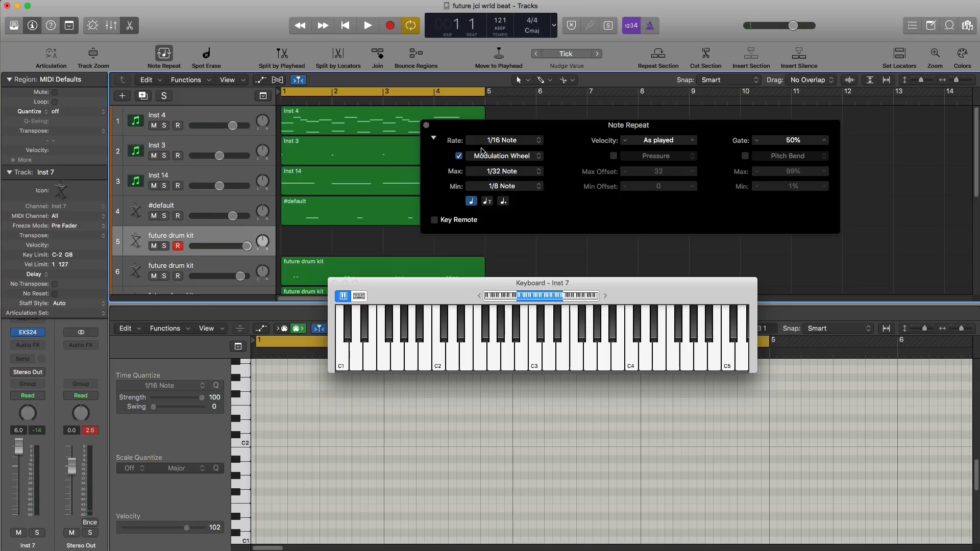
{"action": "key", "text": "r"}
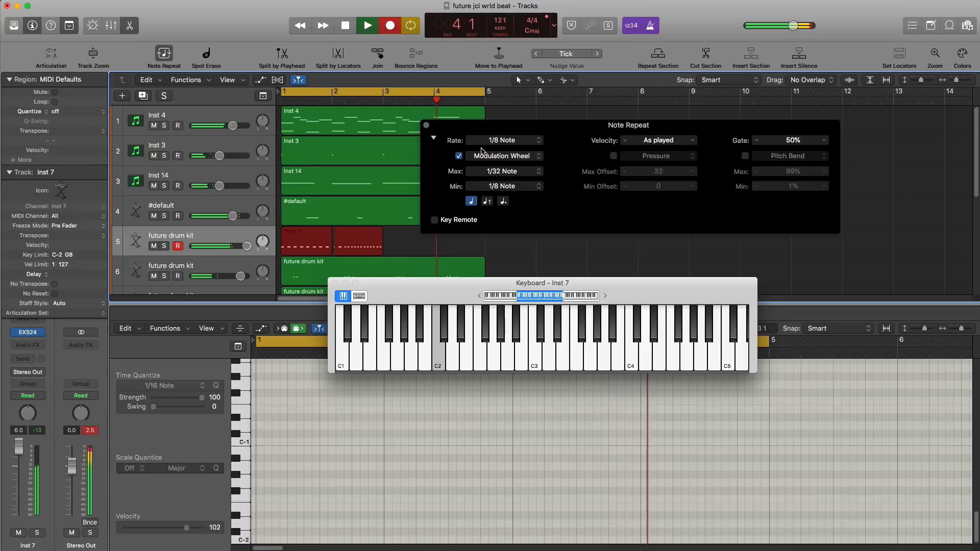
{"action": "key", "text": "space"}
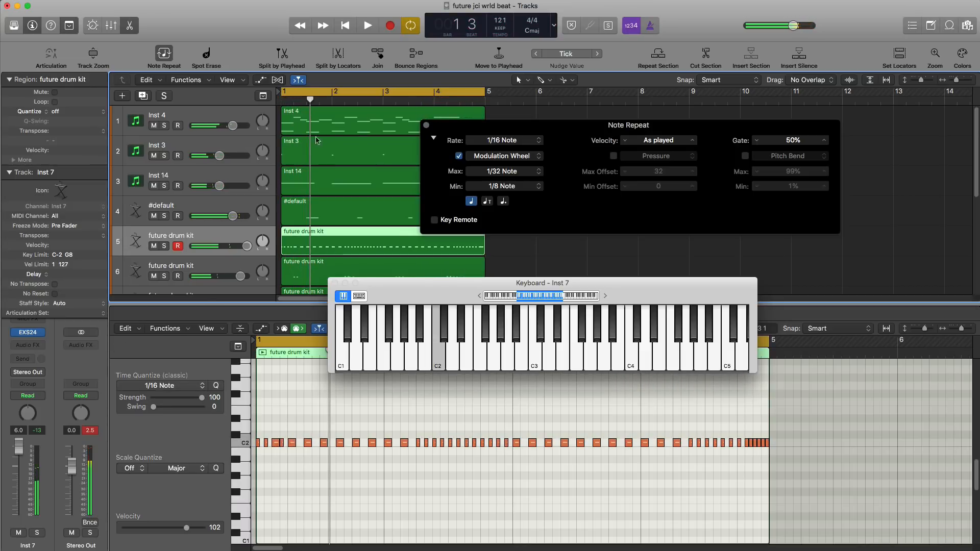
- Play back the recorded pattern on track 5, first soloed and again together with the full beat
{"action": "left_click", "coordinate": [504, 252]}
{"action": "left_click", "coordinate": [447, 251]}
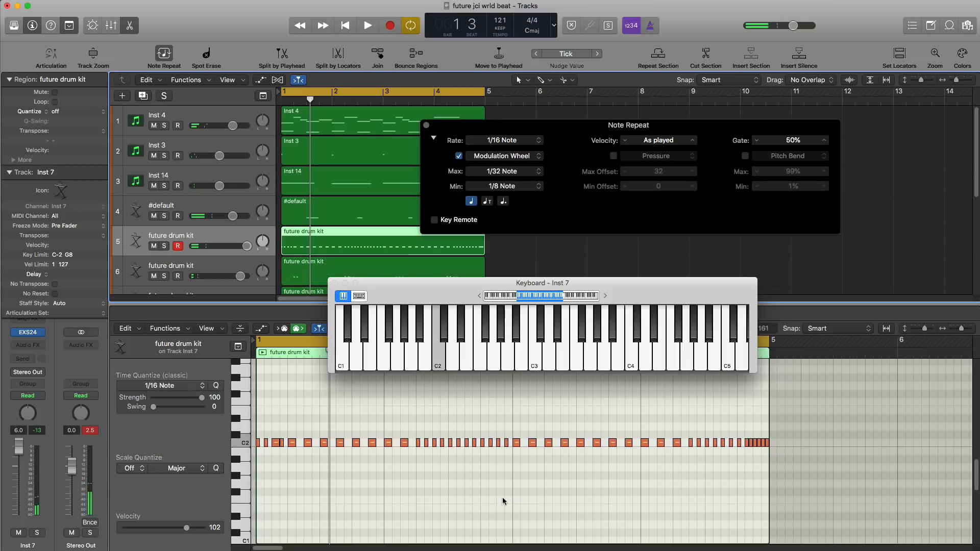
{"action": "left_click", "coordinate": [164, 246]}
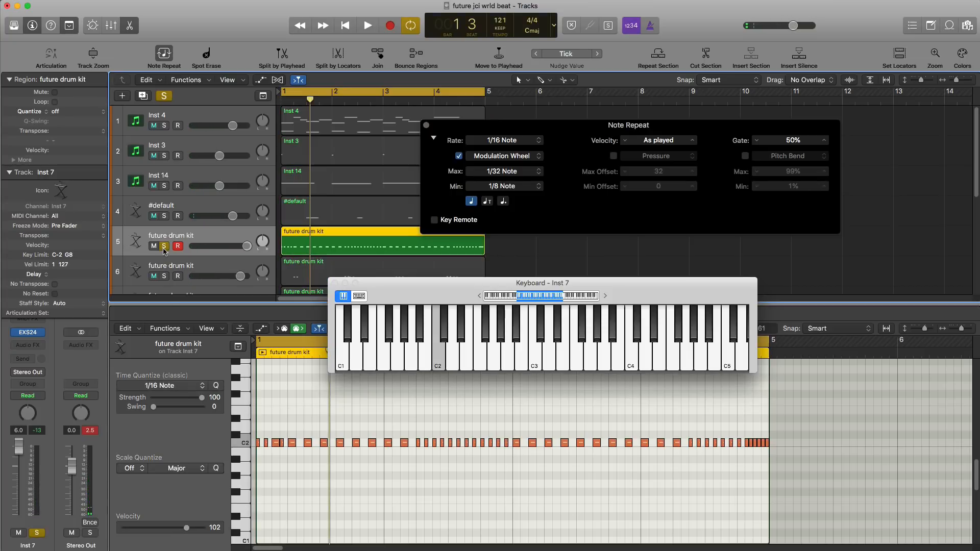
{"action": "key", "text": "space"}
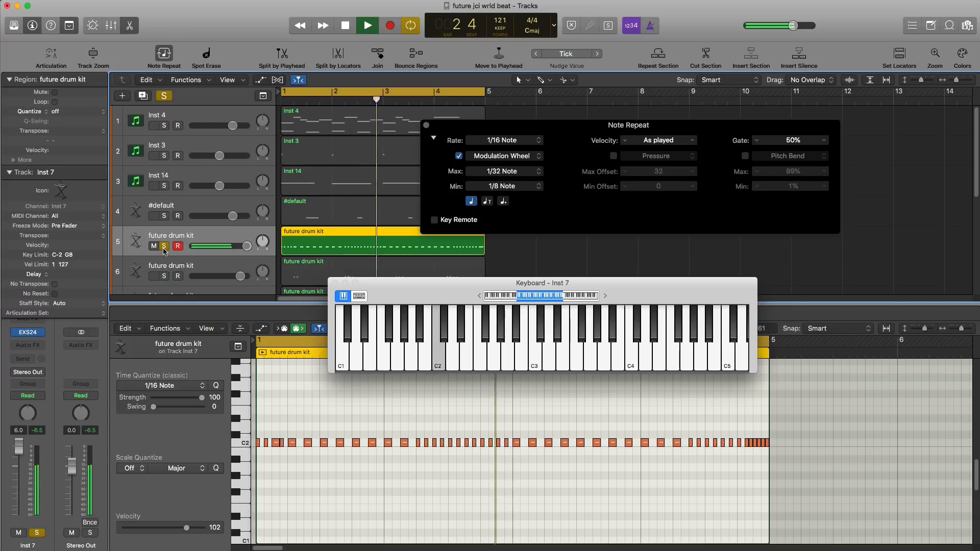
{"action": "left_click", "coordinate": [164, 246]}
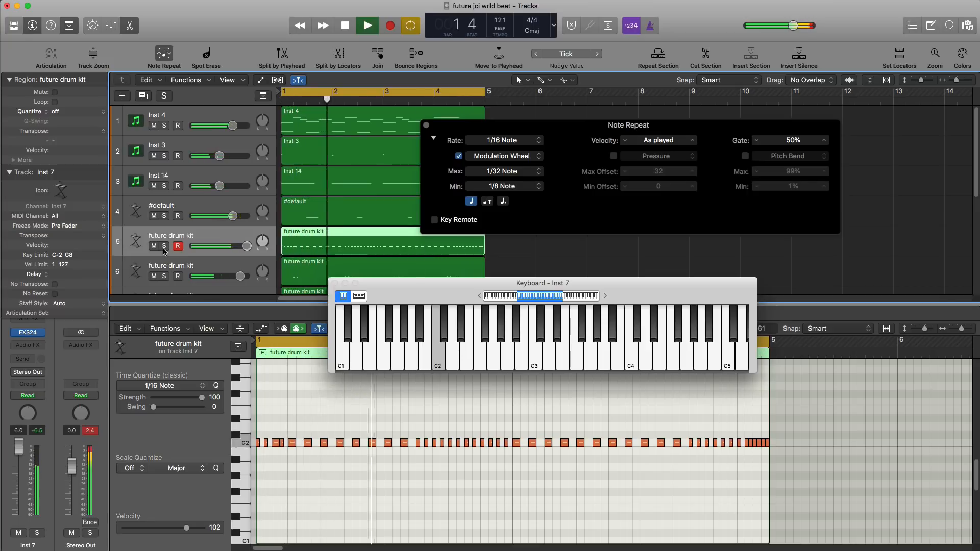
{"action": "key", "text": "space"}
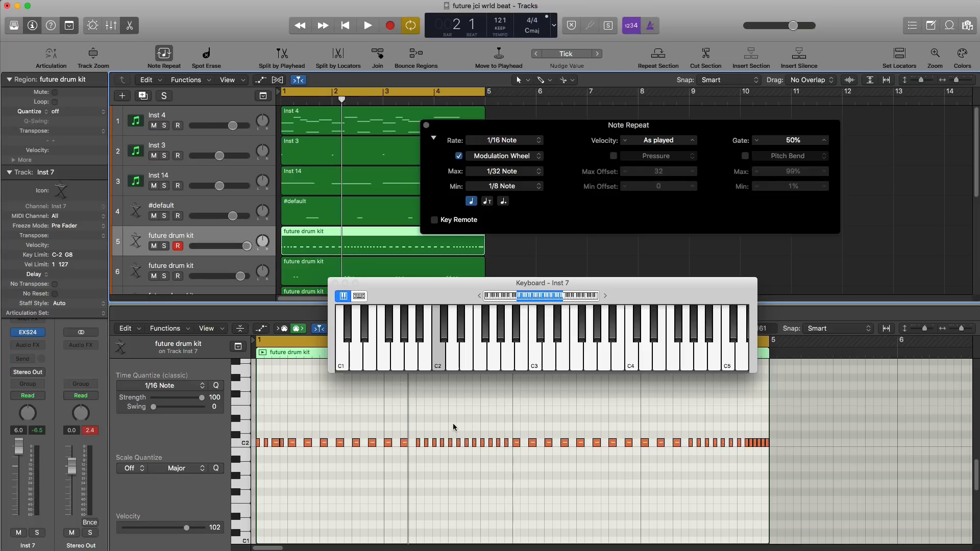
- Review the controllers that can drive the Note Repeat rate and keep Modulation Wheel
{"action": "left_click", "coordinate": [510, 156]}
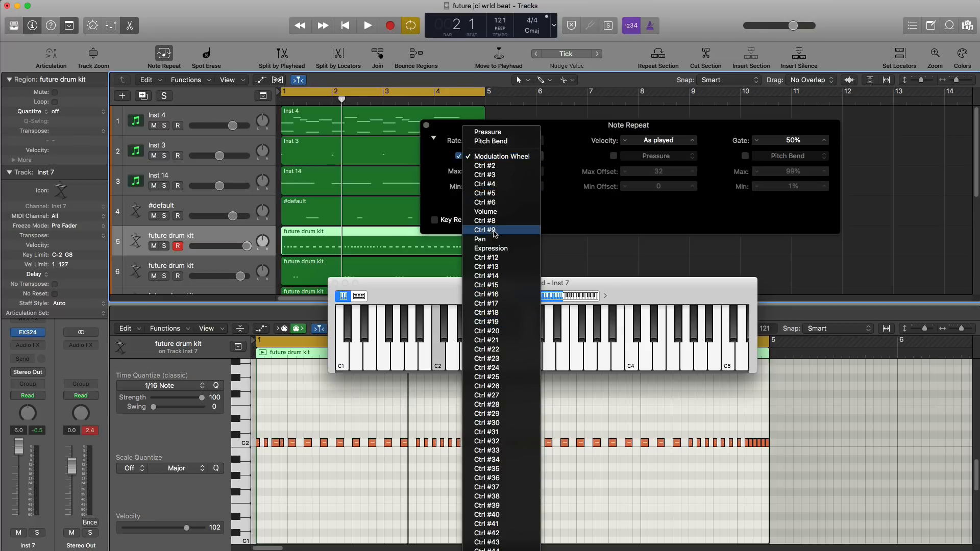
{"action": "left_click", "coordinate": [519, 161]}
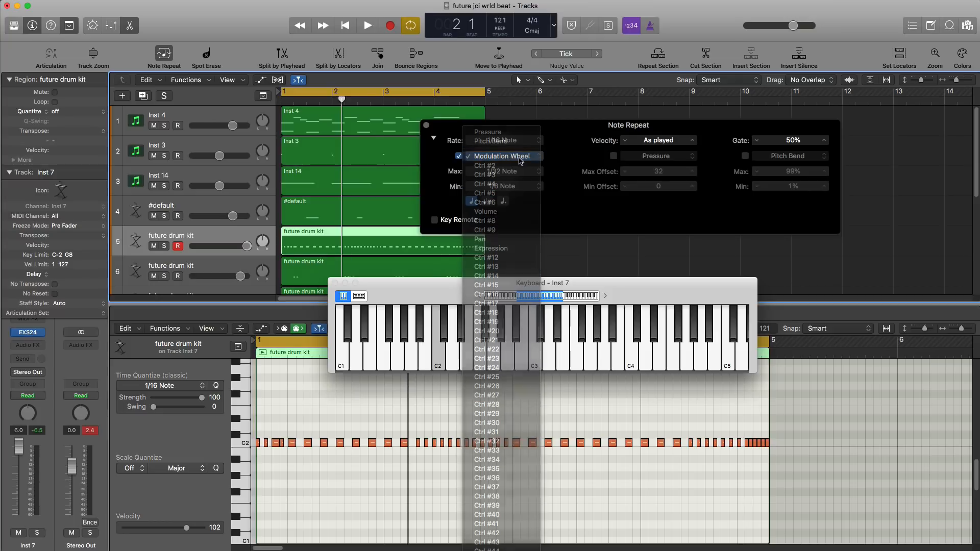